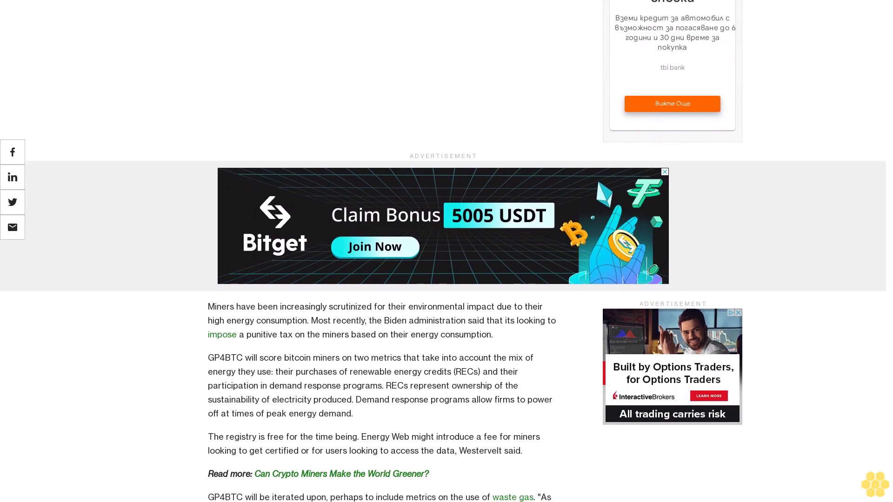
scroll(447, 279, "down", 2)
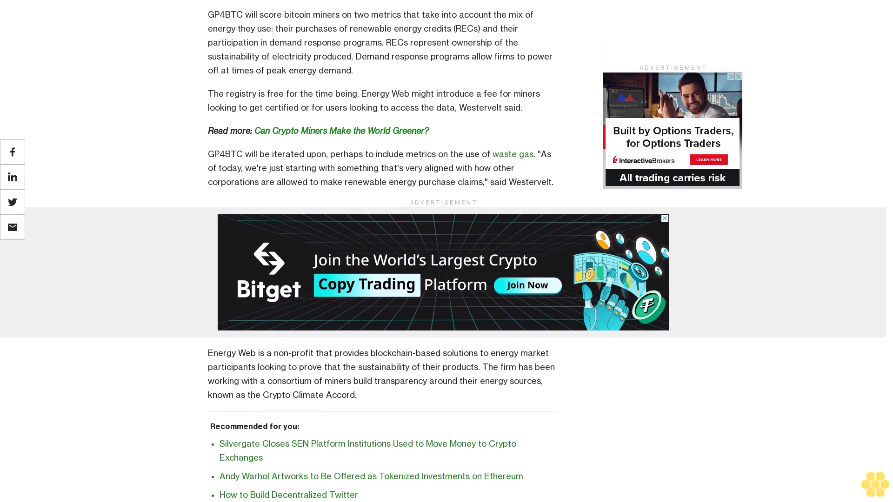
scroll(446, 279, "down", 1)
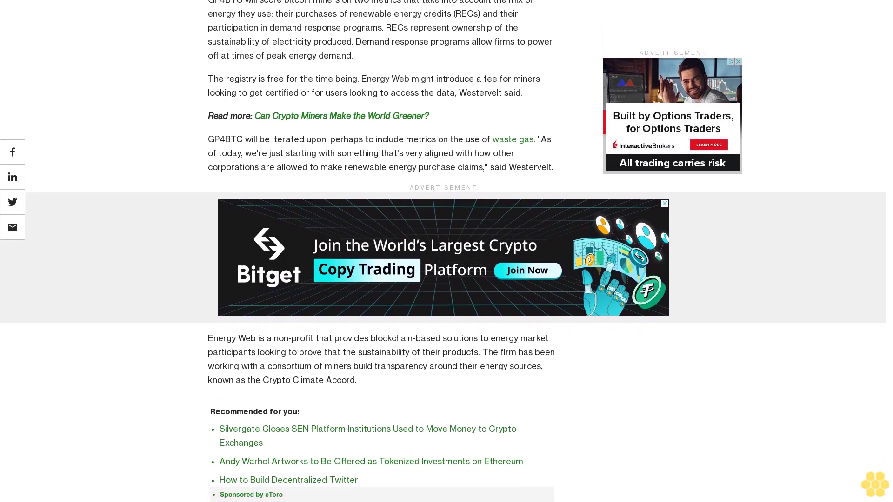